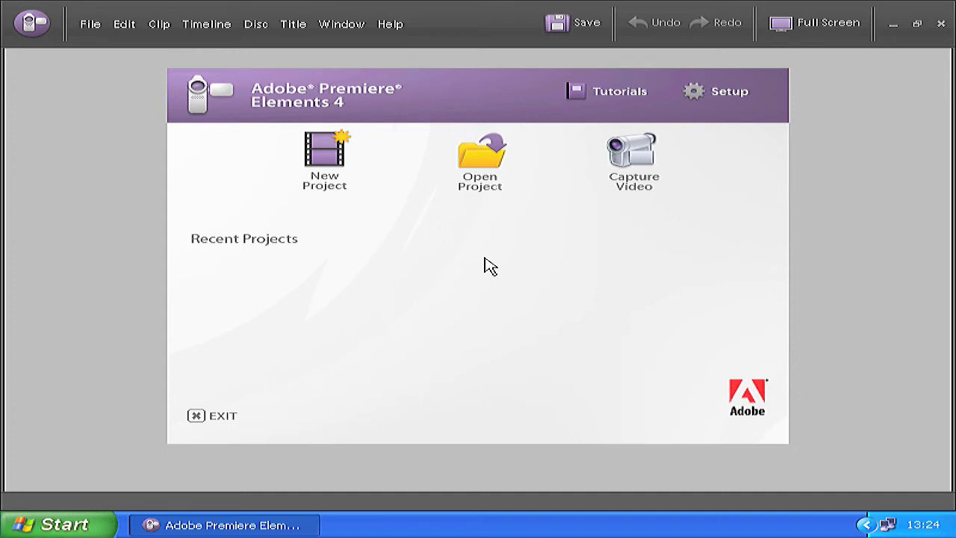
# Start a new project and name it 'Min första Läxa.nu film'
pyautogui.click(326, 186)
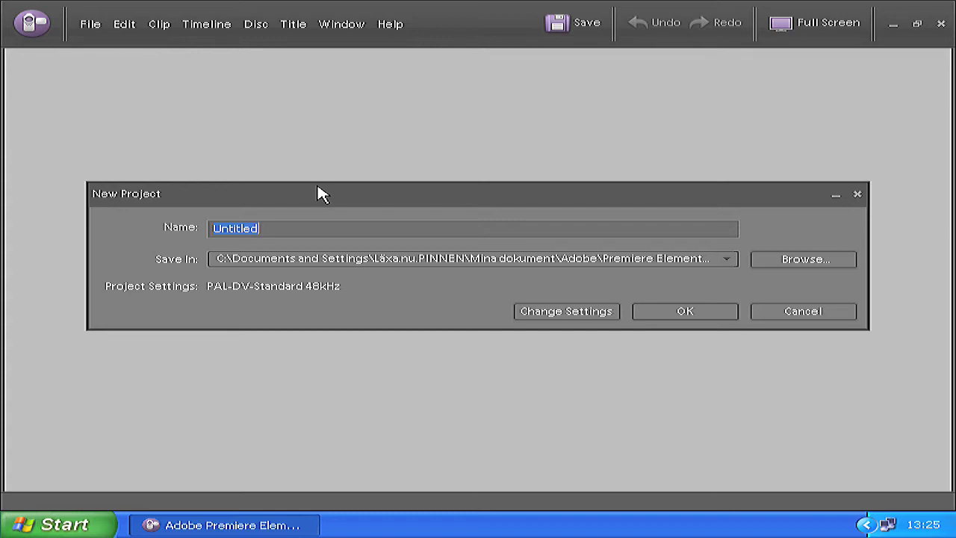
pyautogui.write('Min första ')
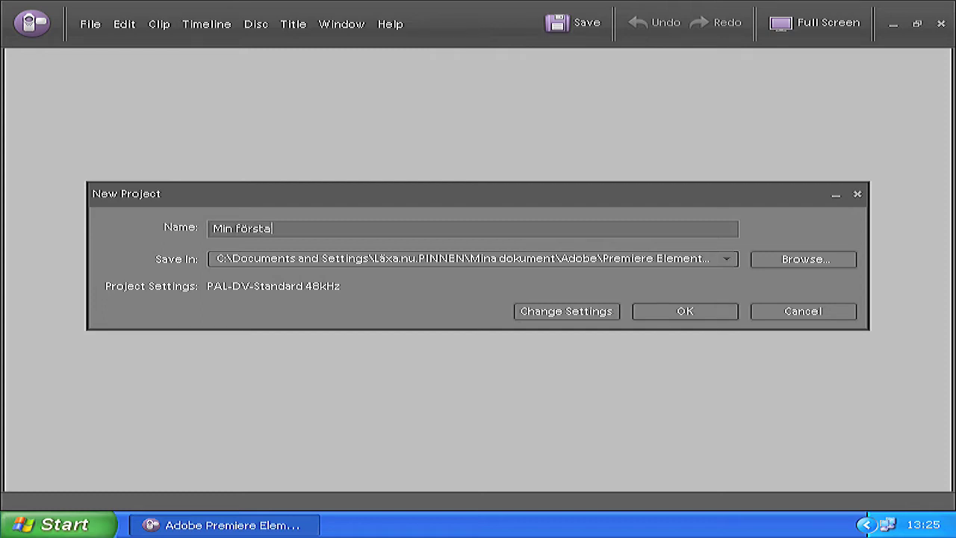
pyautogui.write('Läxa.nu film')
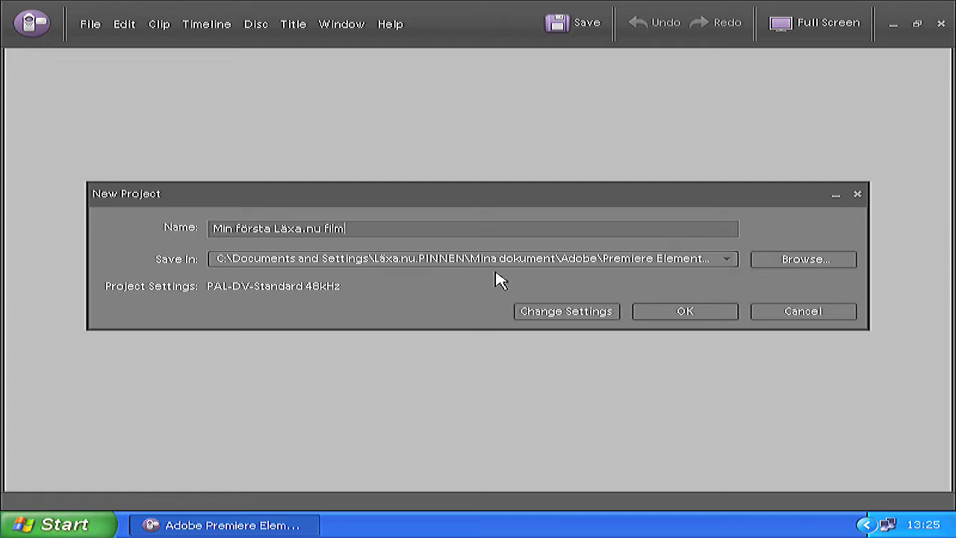
# Set the project's save location to the Premiere Elements folder under Skrivbord
pyautogui.click(827, 273)
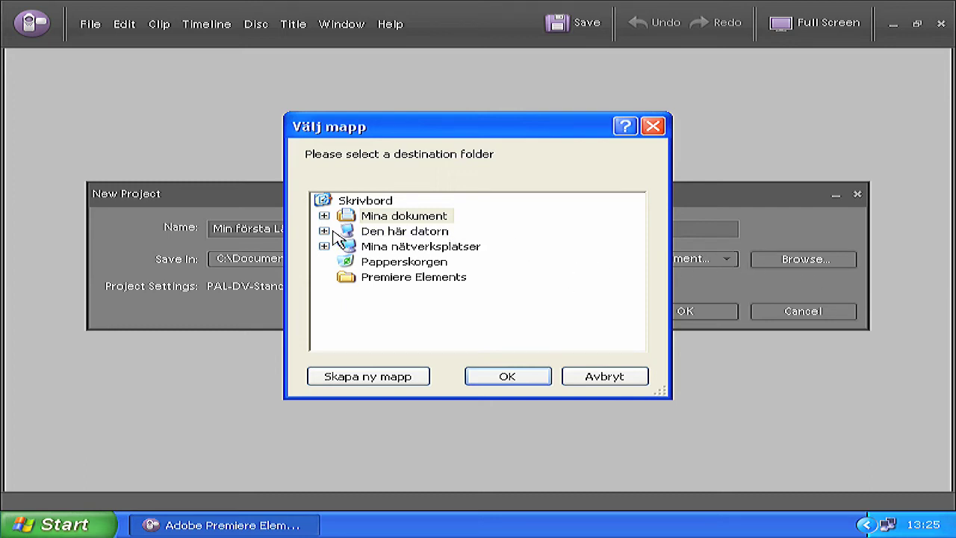
pyautogui.click(421, 281)
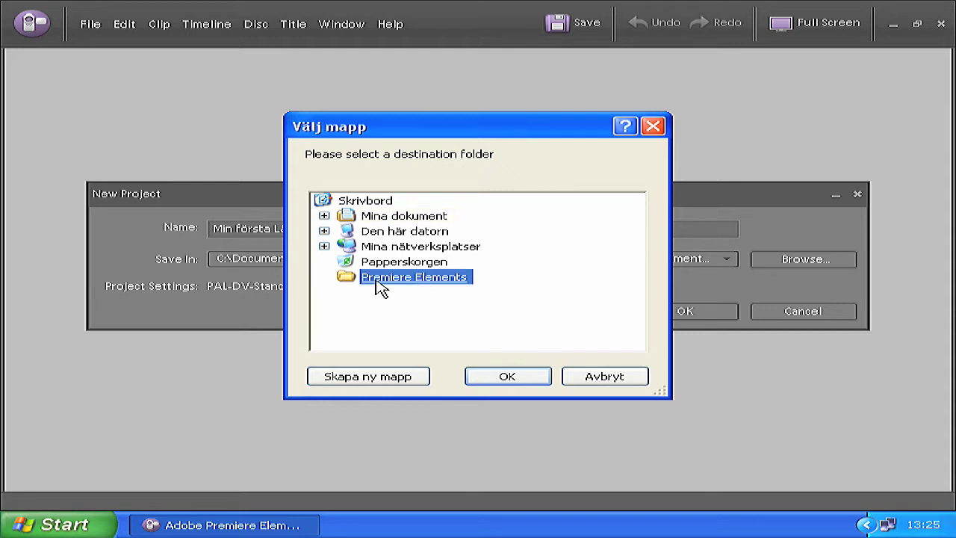
pyautogui.click(508, 379)
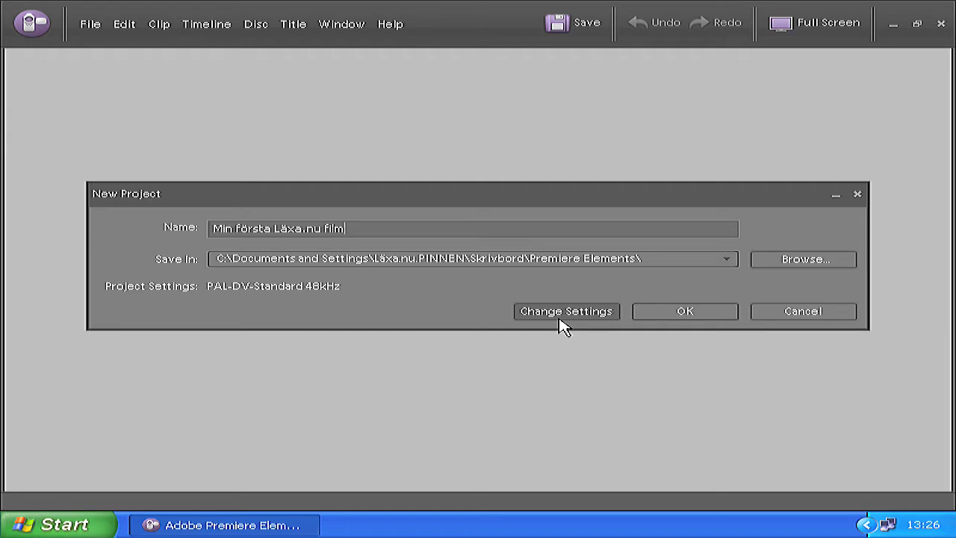
# Create the project with PAL-DV-Standard 48kHz settings and open the File menu
pyautogui.click(695, 321)
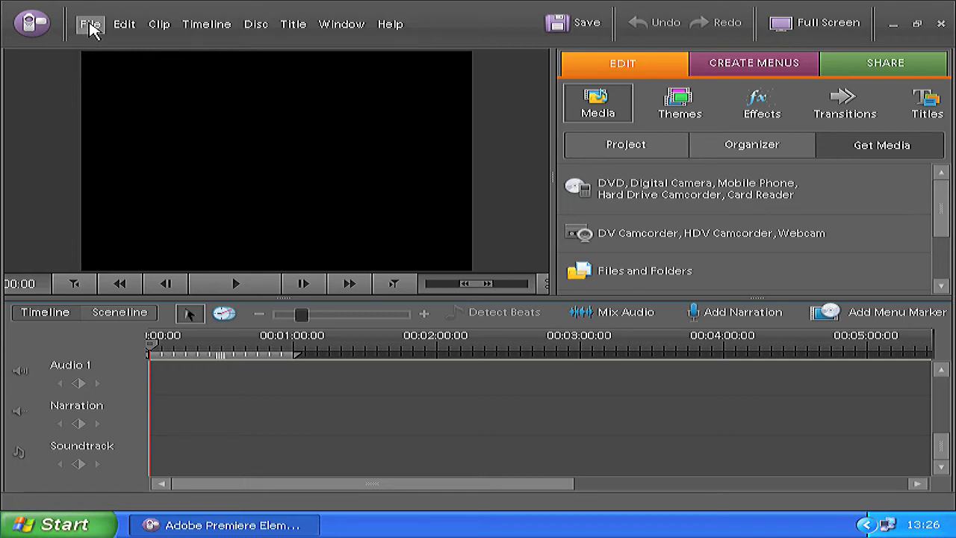
pyautogui.click(90, 26)
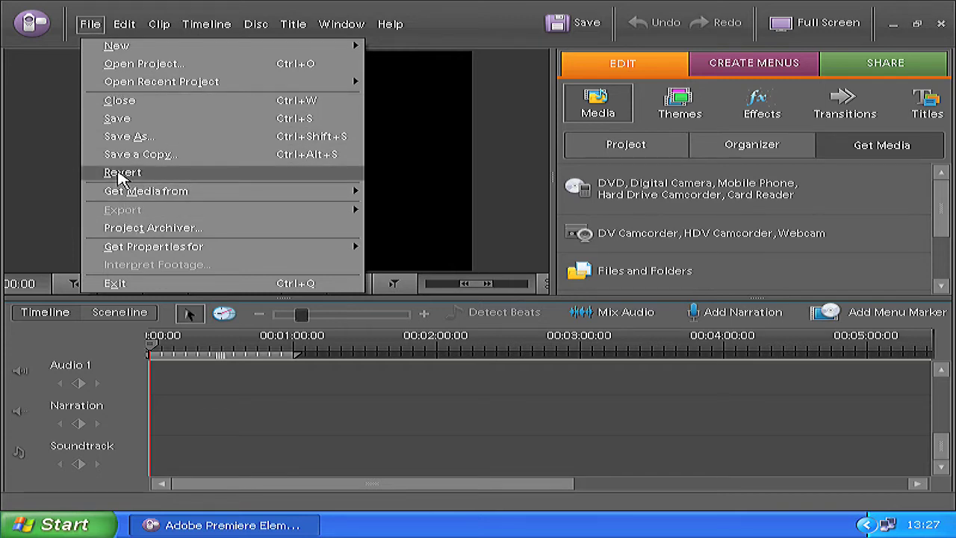
# Close the File menu, move the playhead to about 00:00:56, and minimize Premiere Elements
pyautogui.click(93, 27)
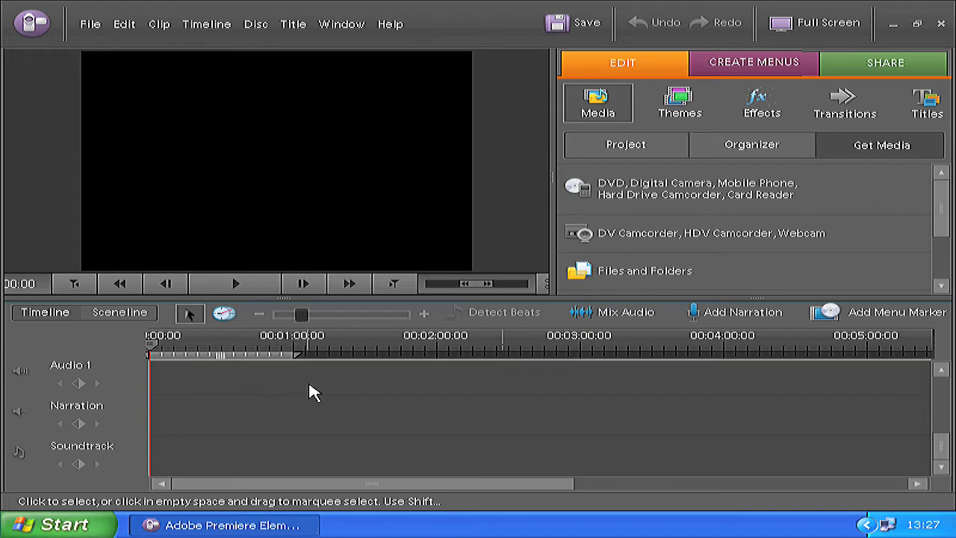
pyautogui.moveTo(939, 448); pyautogui.dragTo(941, 433)
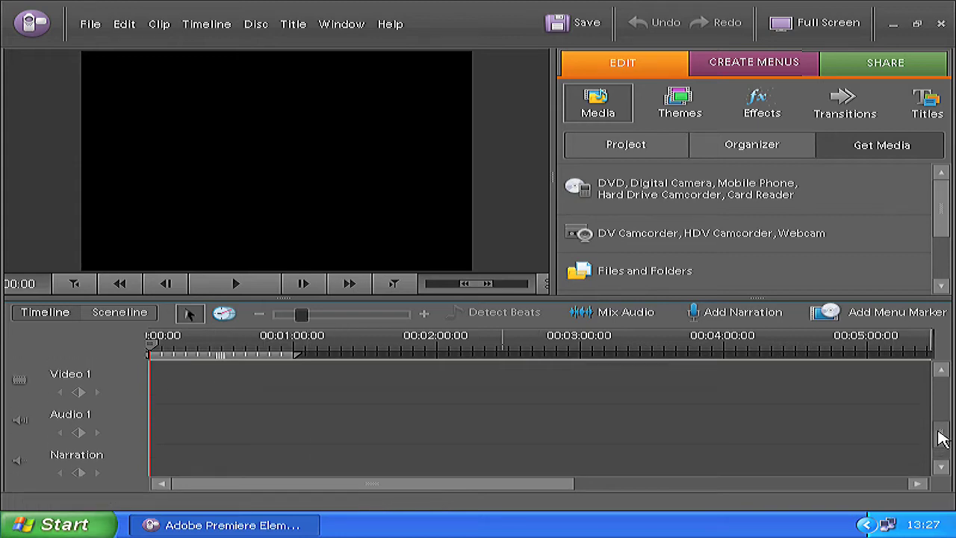
pyautogui.scroll(-2, 940, 433)
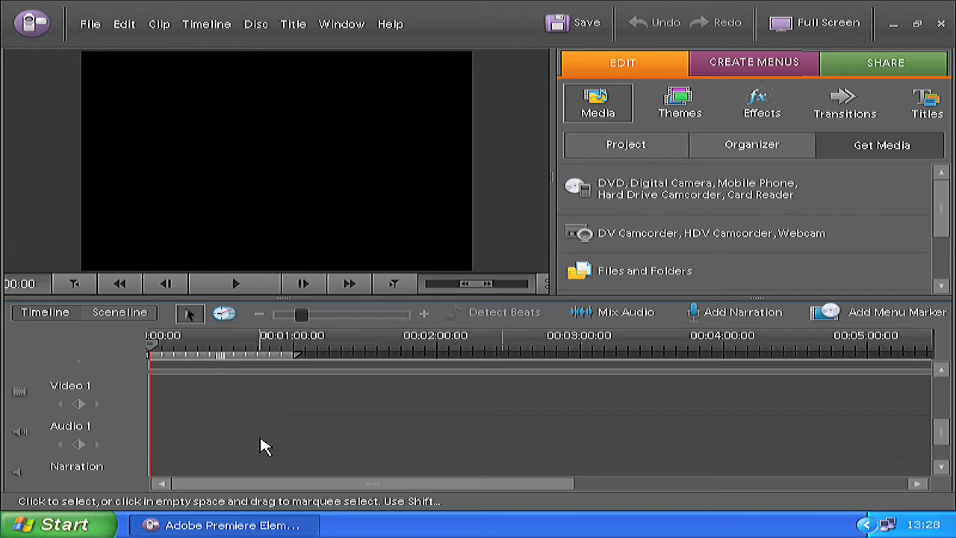
pyautogui.moveTo(153, 349); pyautogui.dragTo(438, 354)
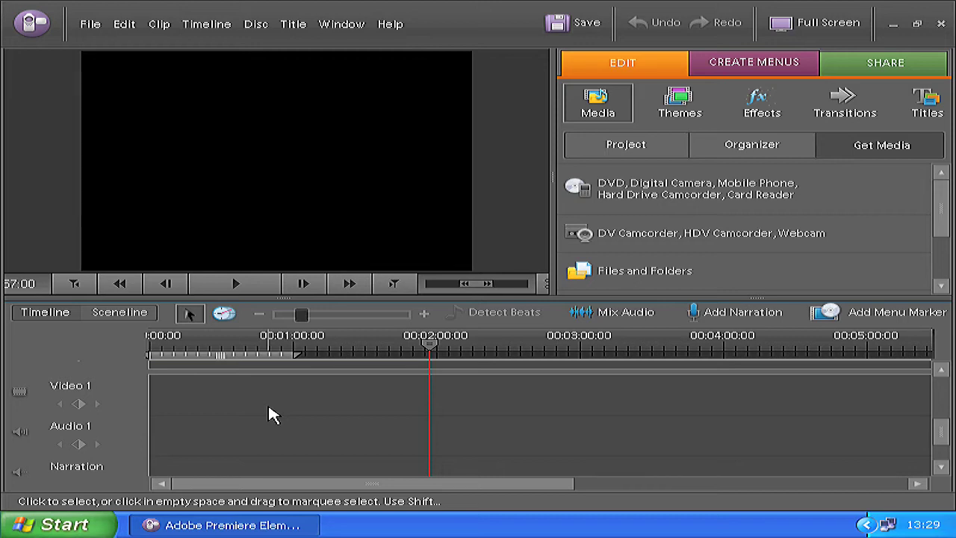
pyautogui.click(276, 516)
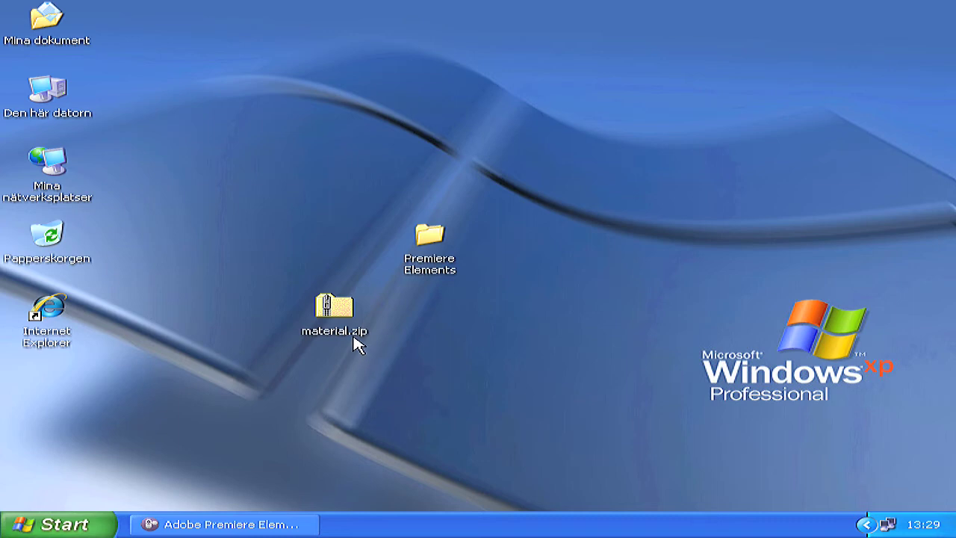
# Extract the material folder from material.zip to the desktop, cut it, and close the archive
pyautogui.doubleClick(334, 306)
pyautogui.moveTo(438, 150); pyautogui.dragTo(841, 154)
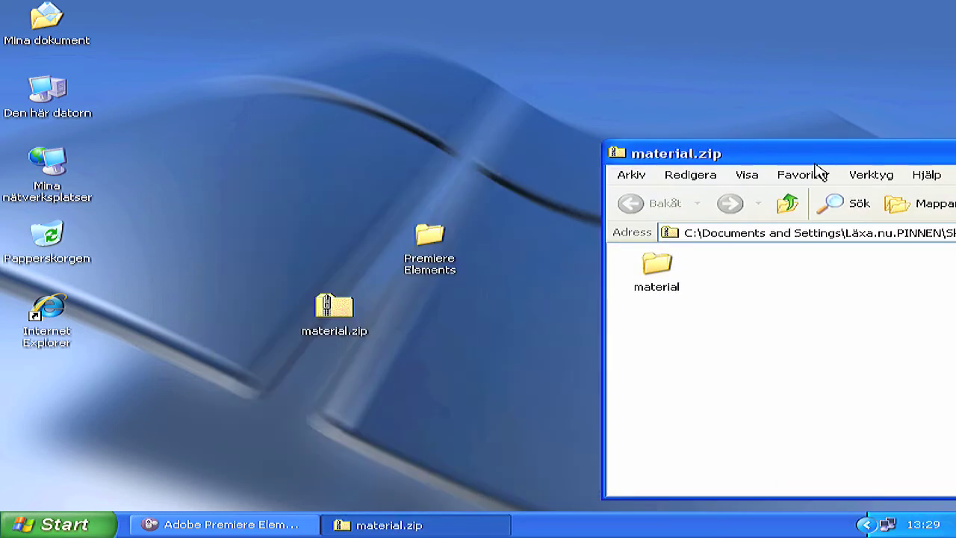
pyautogui.moveTo(661, 265); pyautogui.dragTo(348, 248)
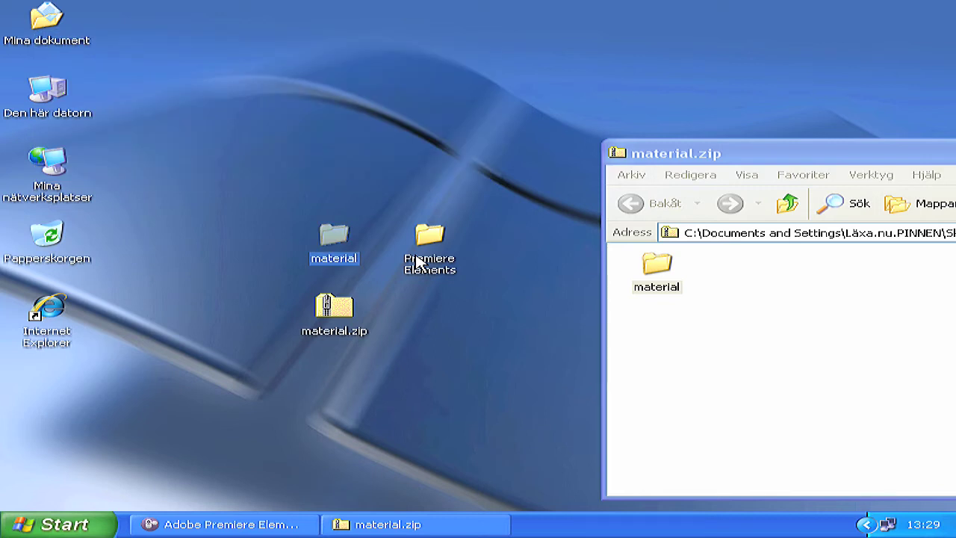
pyautogui.rightClick(337, 254)
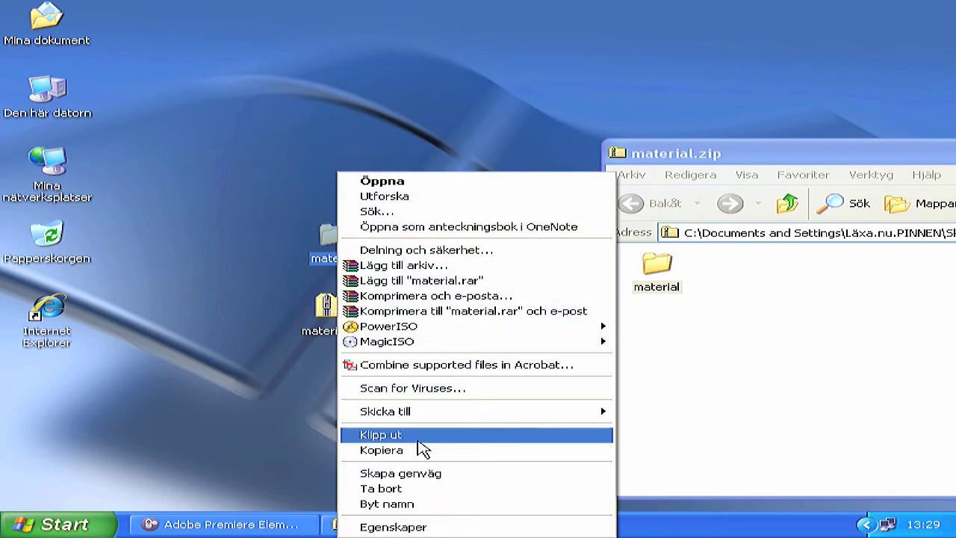
pyautogui.click(420, 435)
pyautogui.moveTo(886, 157); pyautogui.dragTo(822, 153)
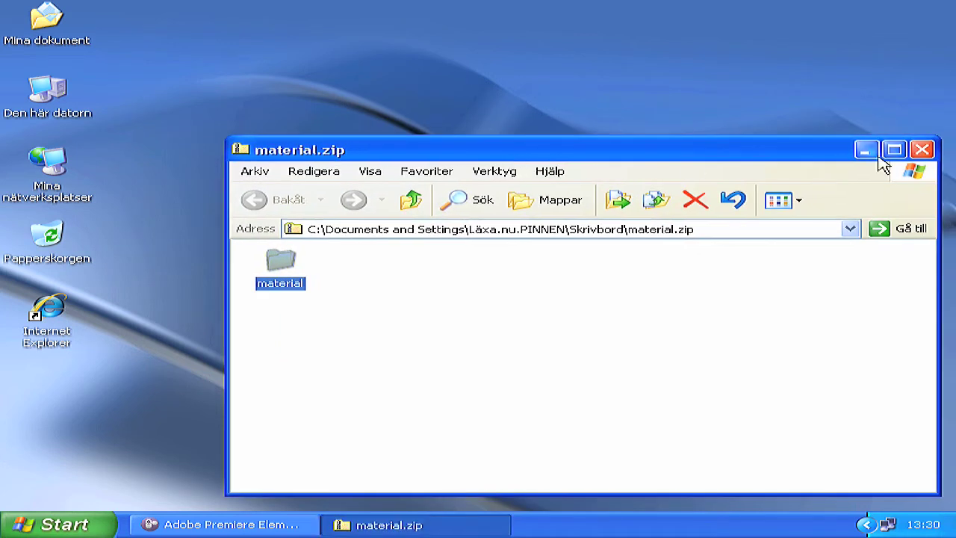
pyautogui.click(923, 151)
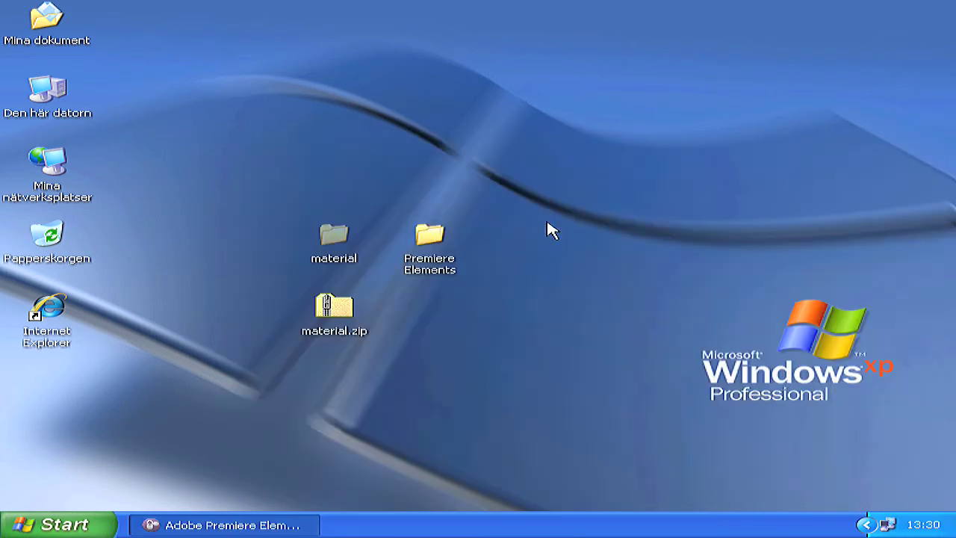
# Paste the material folder into the Premiere Elements folder and check its clips
pyautogui.doubleClick(436, 238)
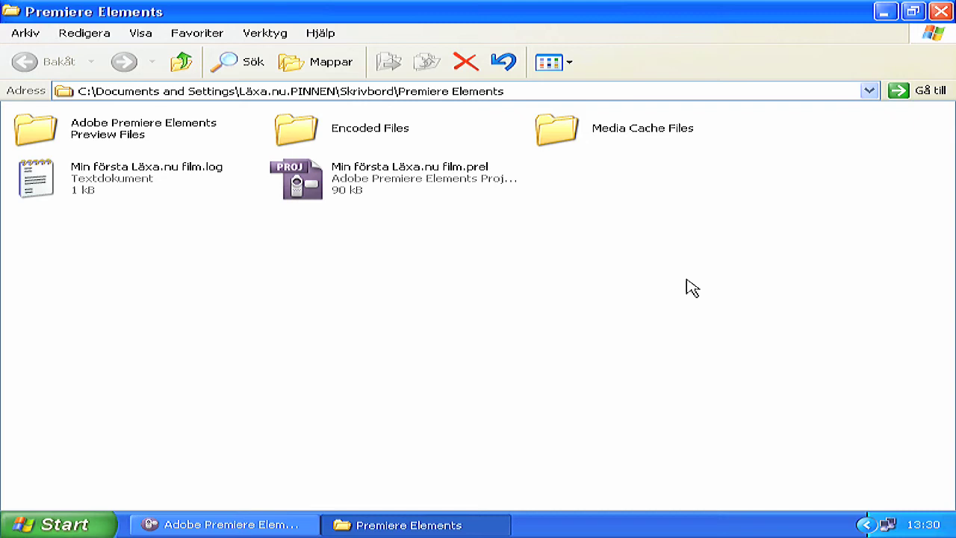
pyautogui.rightClick(618, 176)
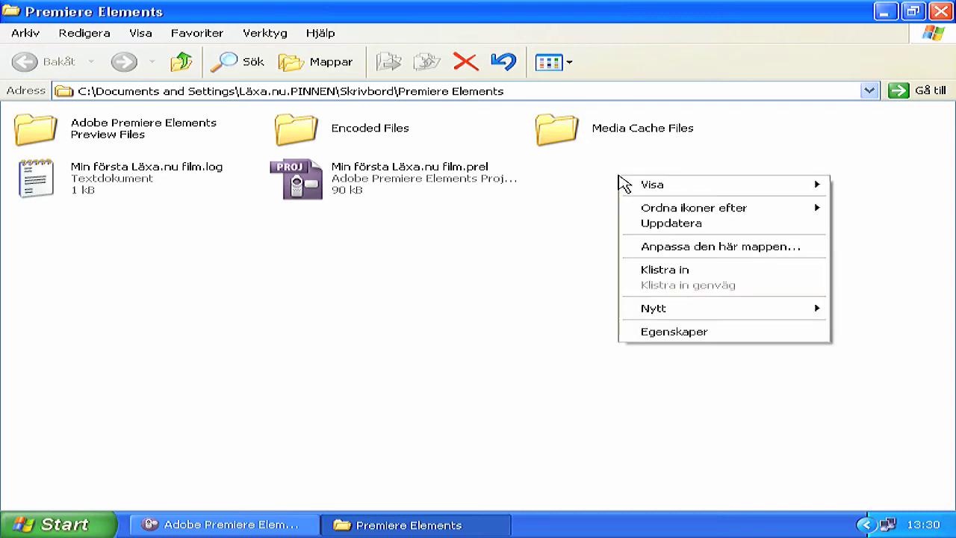
pyautogui.click(670, 270)
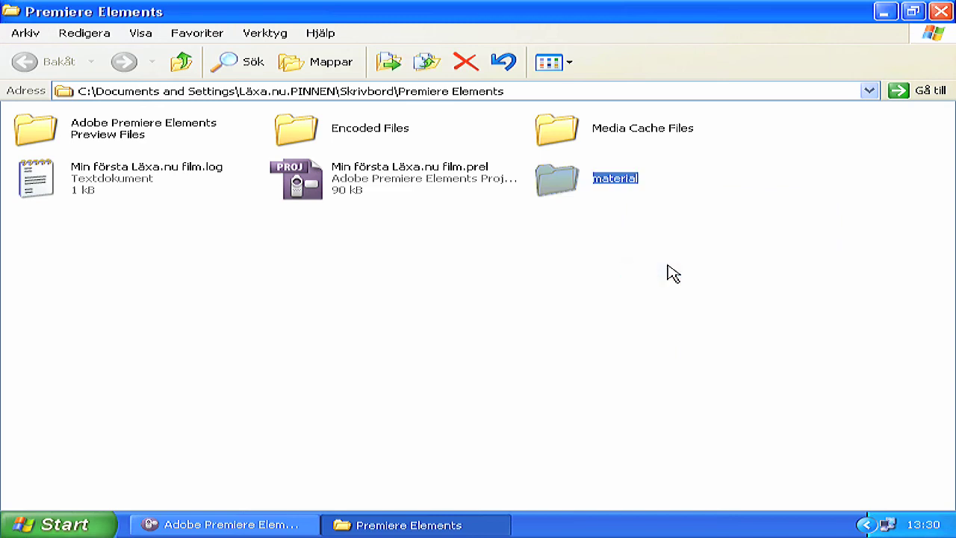
pyautogui.doubleClick(565, 186)
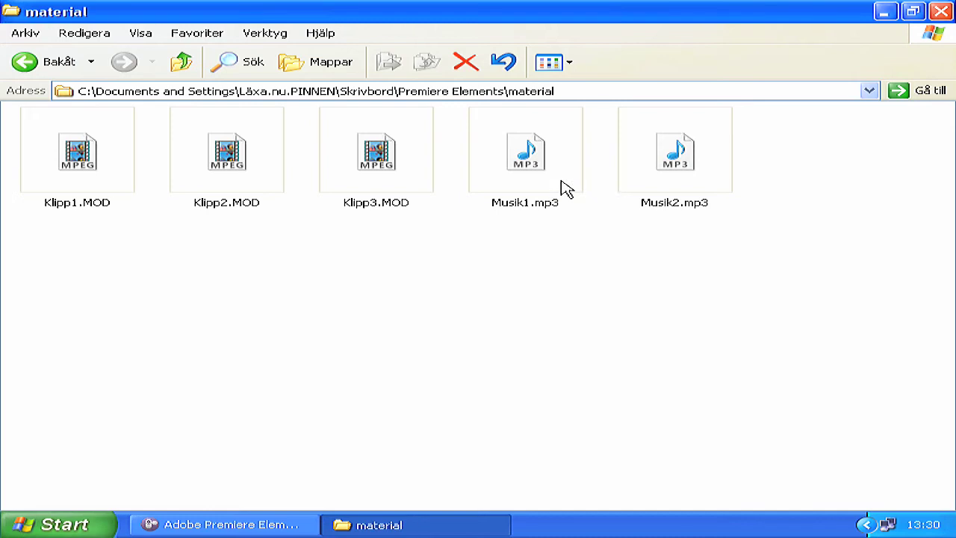
pyautogui.click(31, 71)
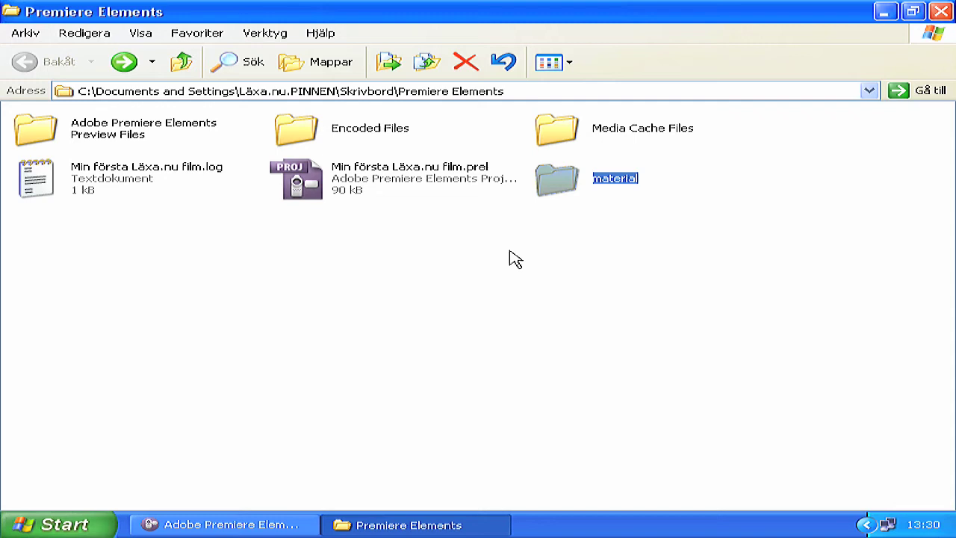
# Resize and reposition the folder window, then select the Min första Läxa.nu film.prel project file
pyautogui.click(912, 11)
pyautogui.moveTo(554, 66); pyautogui.dragTo(955, 211)
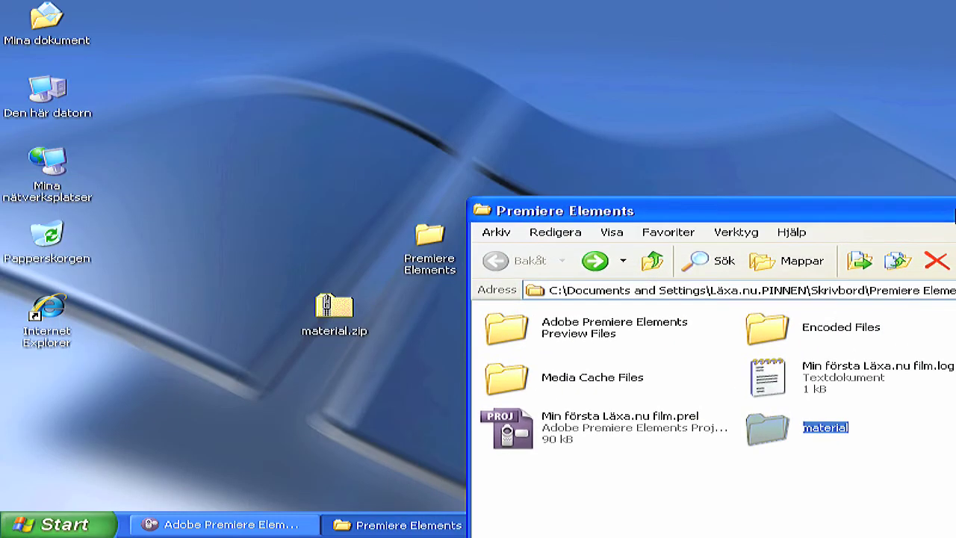
pyautogui.doubleClick(800, 438)
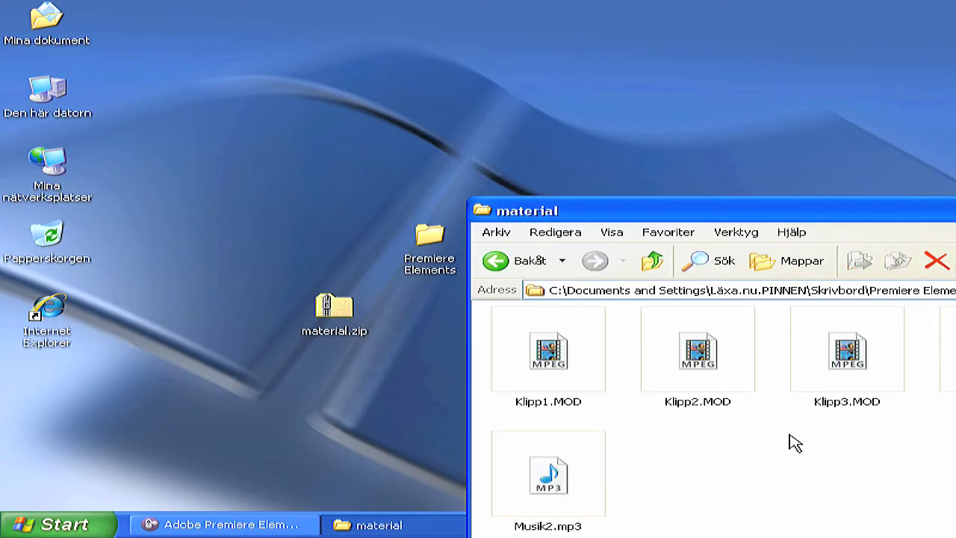
pyautogui.click(519, 263)
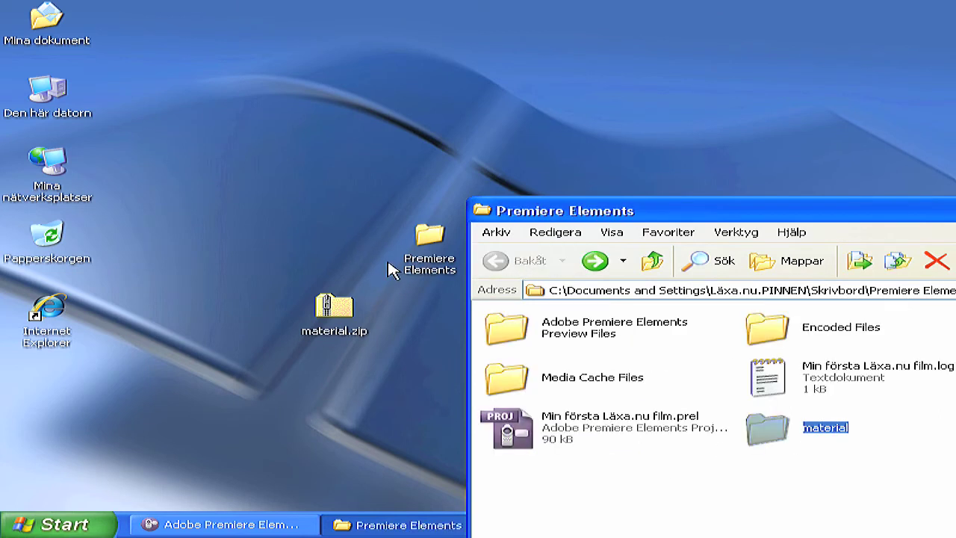
pyautogui.click(555, 436)
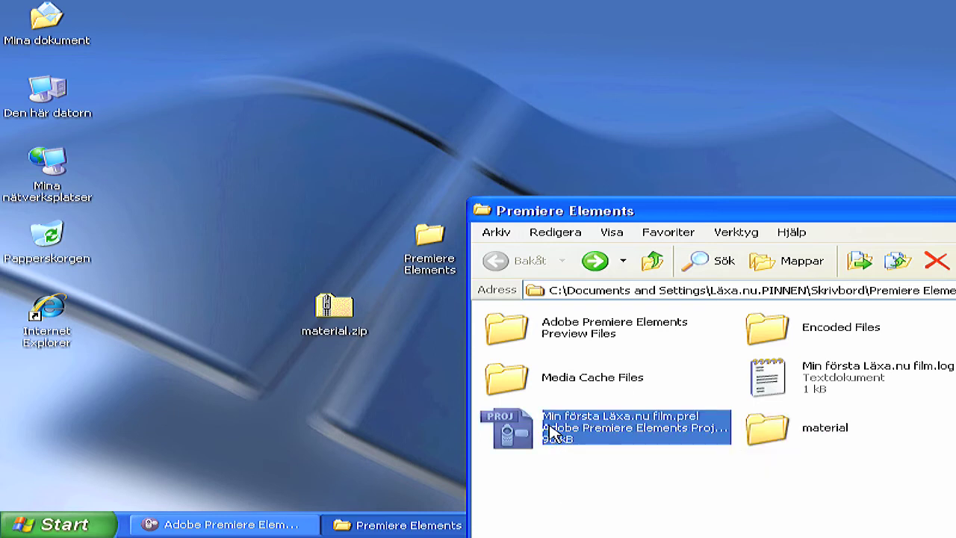
pyautogui.moveTo(685, 217); pyautogui.dragTo(409, 115)
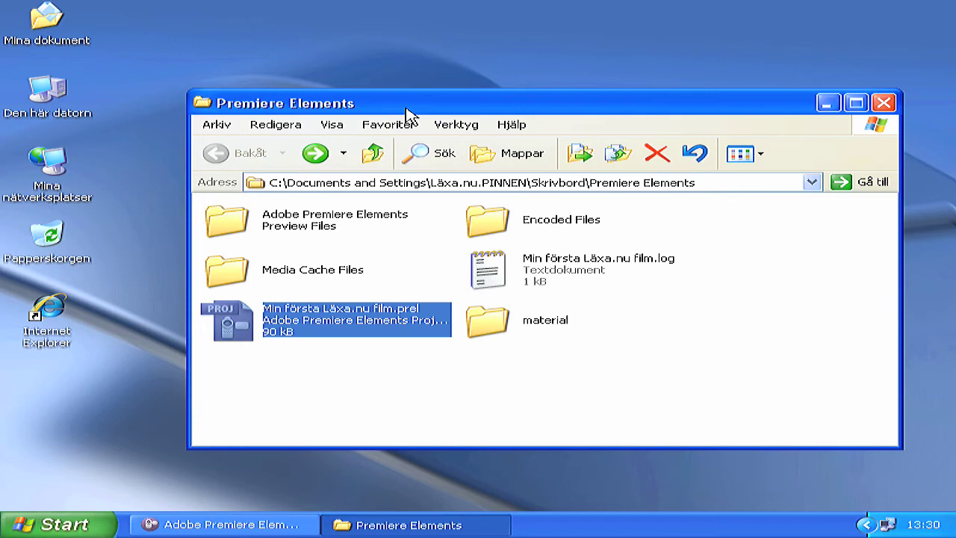
# Return to Premiere, dismiss the Files and Folders dialog, and select all five material files in Explorer
pyautogui.click(279, 522)
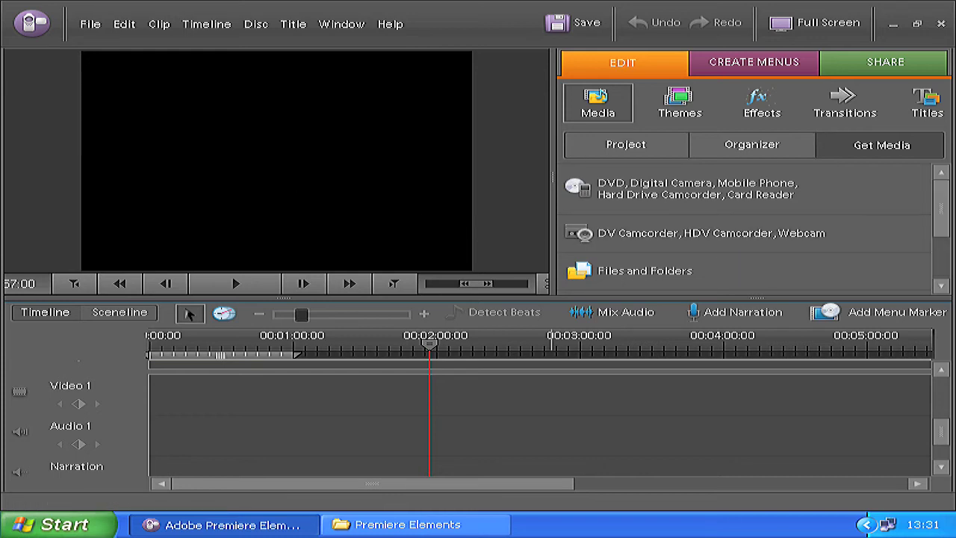
pyautogui.moveTo(941, 215); pyautogui.dragTo(939, 233)
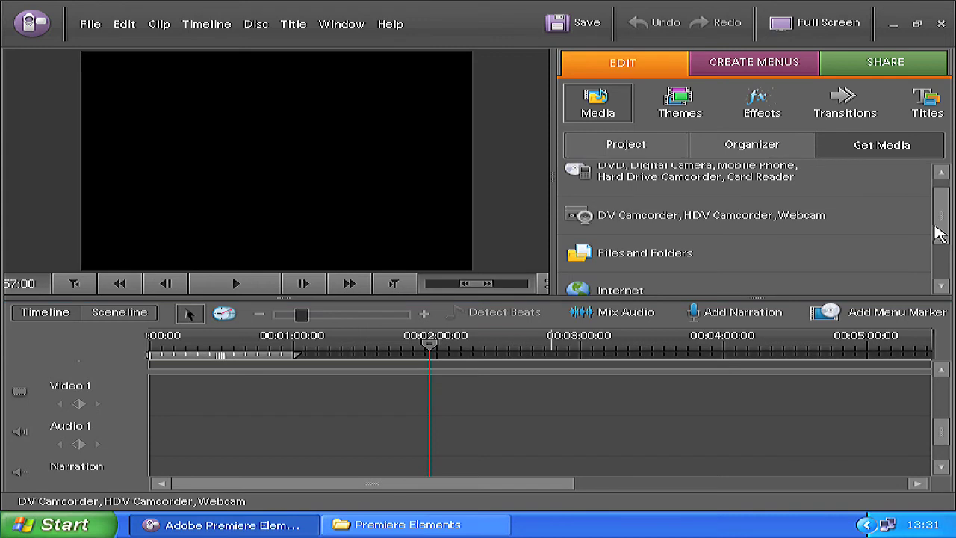
pyautogui.click(645, 266)
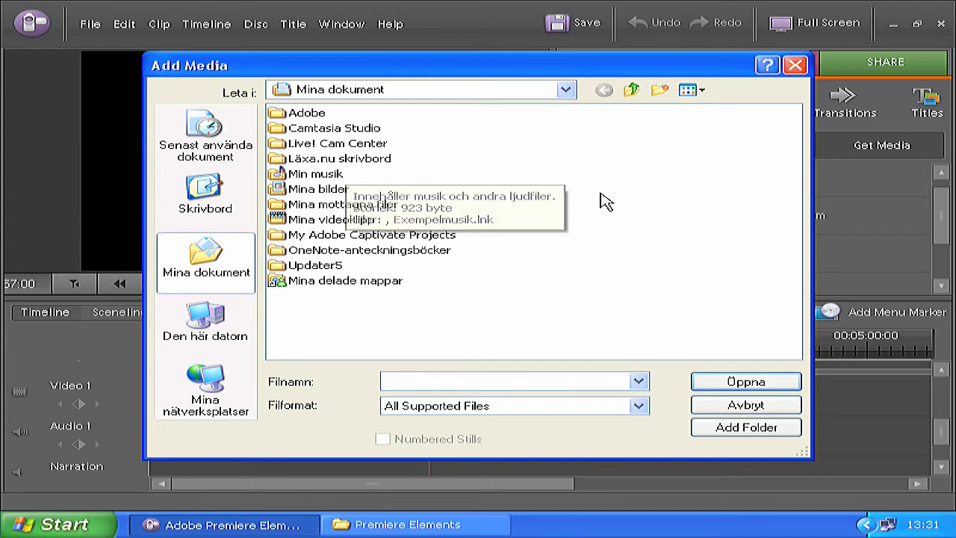
pyautogui.click(794, 66)
pyautogui.doubleClick(552, 334)
pyautogui.moveTo(786, 403)
pyautogui.mouseDown()
pyautogui.moveTo(247, 265)
pyautogui.moveTo(224, 525)
pyautogui.moveTo(718, 237)
pyautogui.mouseUp()
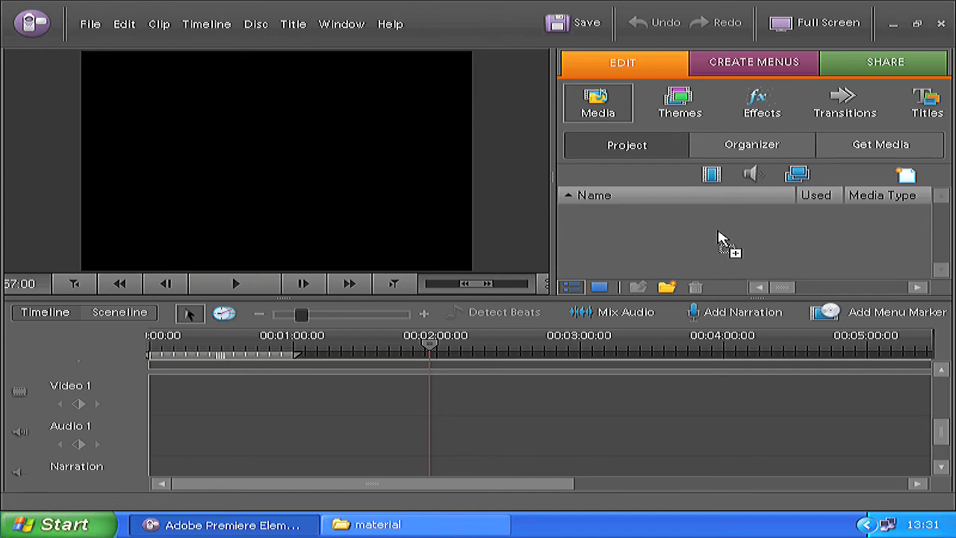
# Drop the five material files into the Project media list, cancelling an attempted placement on the timeline
pyautogui.moveTo(719, 238); pyautogui.dragTo(721, 239)
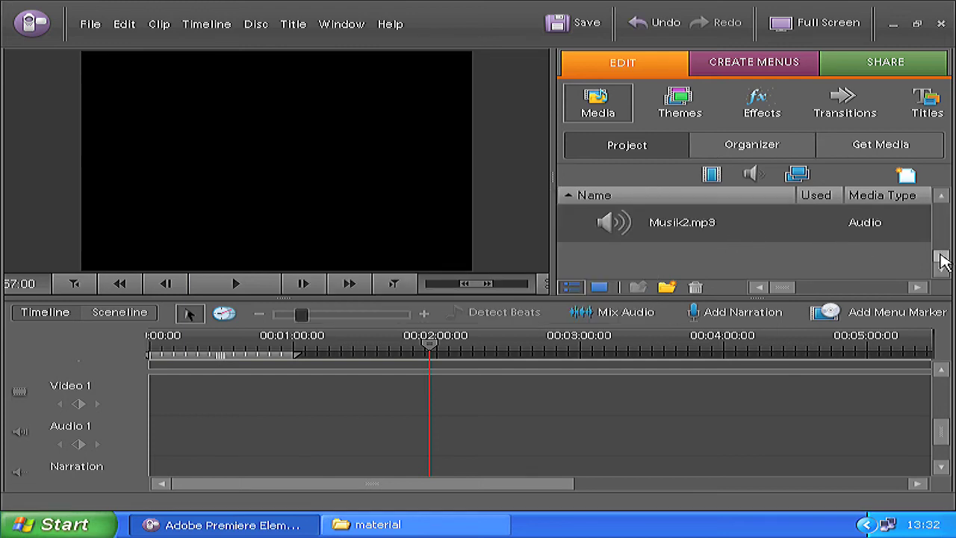
pyautogui.moveTo(942, 263)
pyautogui.mouseDown()
pyautogui.moveTo(943, 213)
pyautogui.moveTo(945, 237)
pyautogui.moveTo(945, 222)
pyautogui.mouseUp()
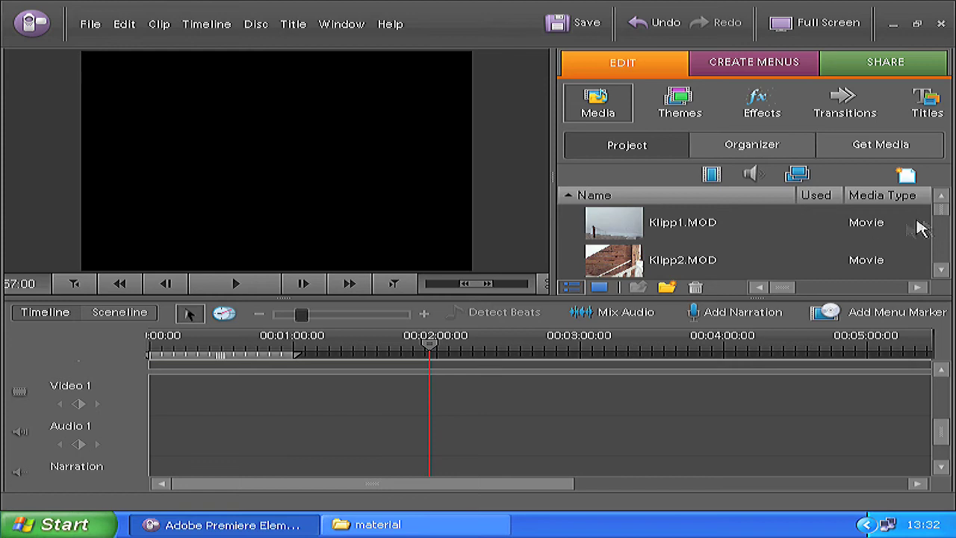
pyautogui.moveTo(619, 228); pyautogui.dragTo(358, 392)
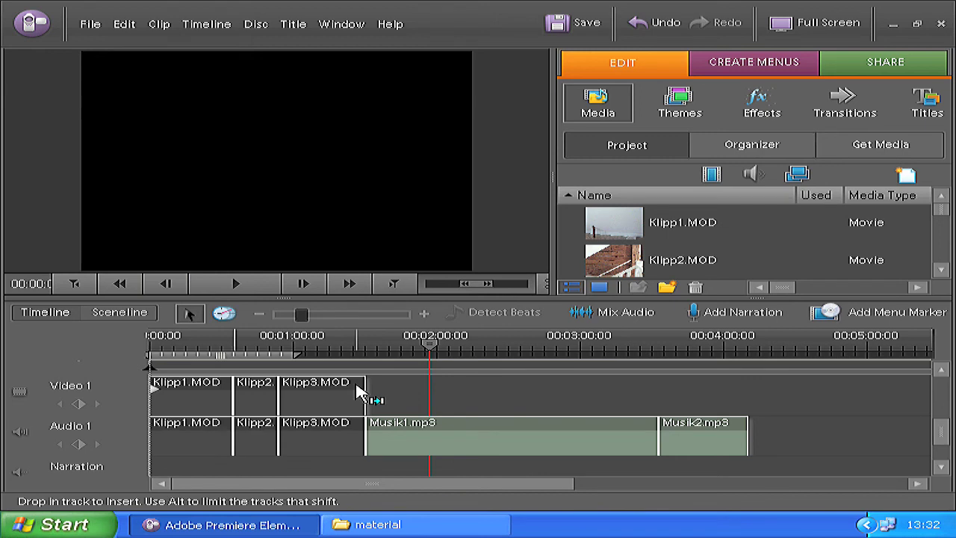
pyautogui.moveTo(358, 392); pyautogui.dragTo(676, 224)
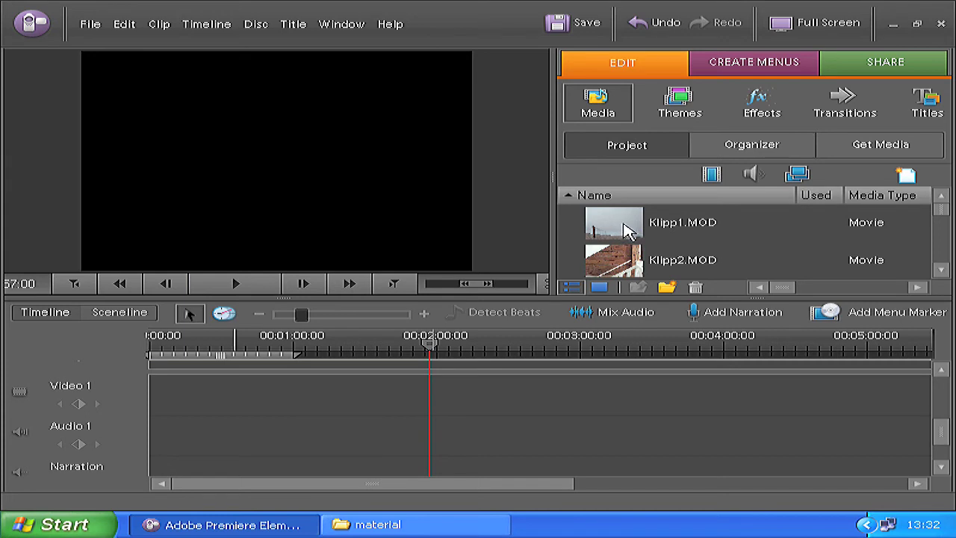
# Place Klipp1.MOD at the start of Video 1 and preview it from the beginning
pyautogui.click(630, 231)
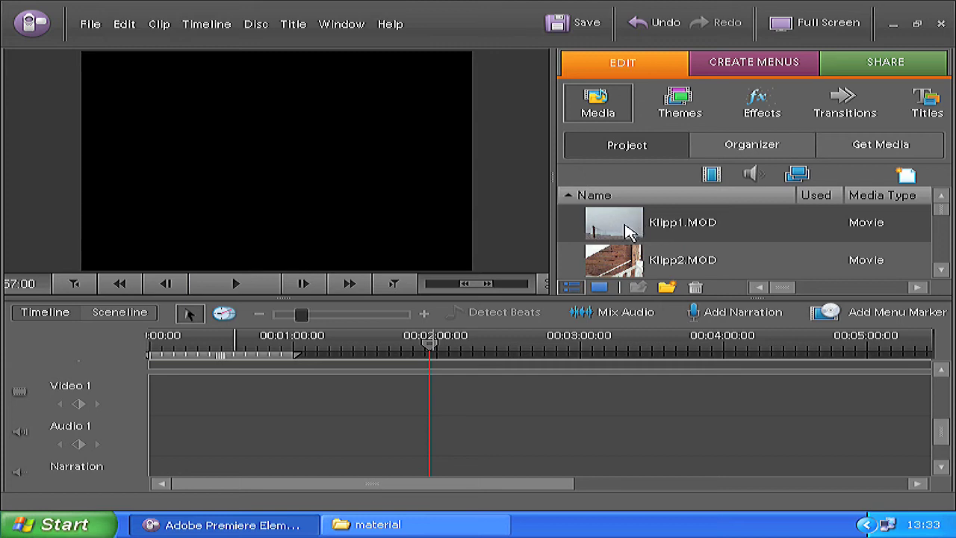
pyautogui.moveTo(619, 224)
pyautogui.mouseDown()
pyautogui.moveTo(246, 389)
pyautogui.moveTo(152, 398)
pyautogui.mouseUp()
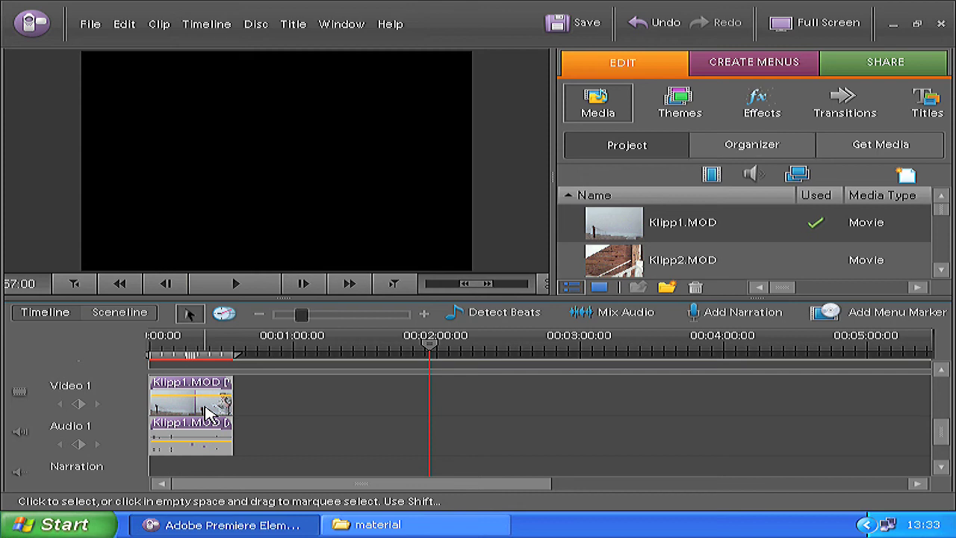
pyautogui.moveTo(430, 345); pyautogui.dragTo(139, 348)
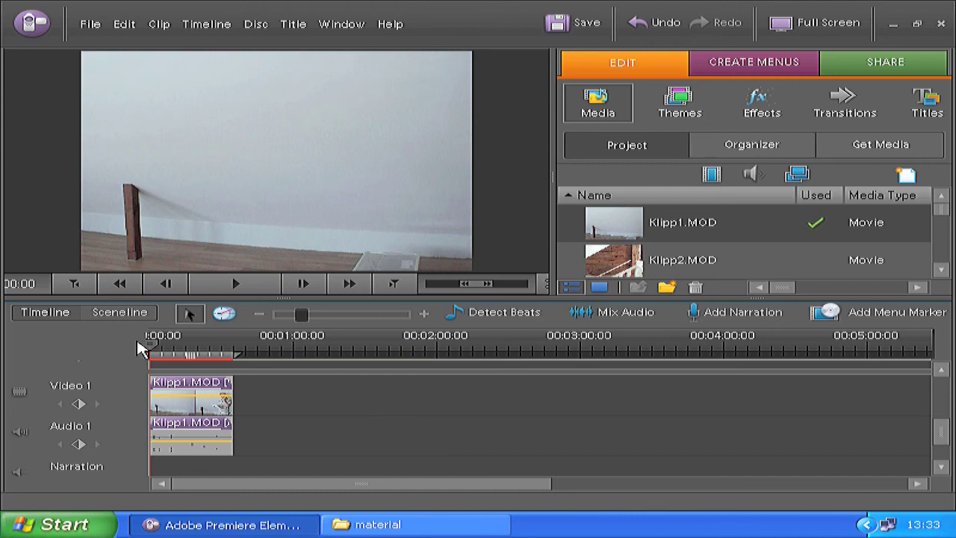
pyautogui.click(236, 286)
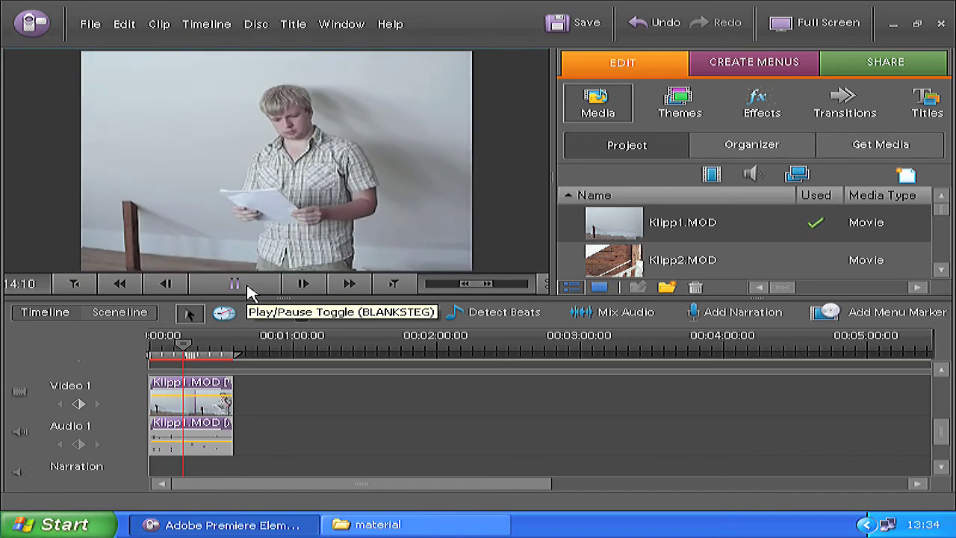
pyautogui.click(245, 287)
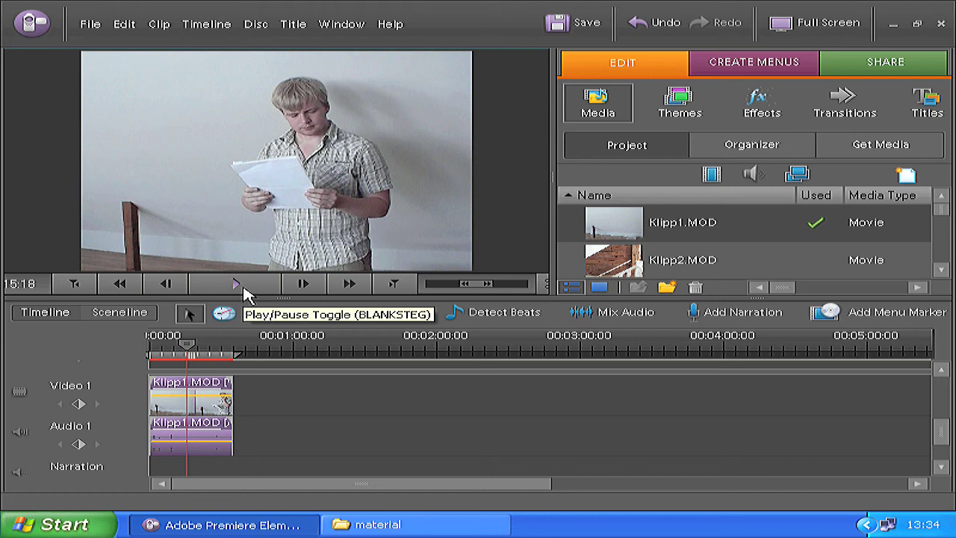
# Drop Klipp2.MOD, then Klipp3.MOD, after Klipp1 on Video 1, making a 00:01:30:18 sequence
pyautogui.moveTo(586, 269); pyautogui.dragTo(241, 416)
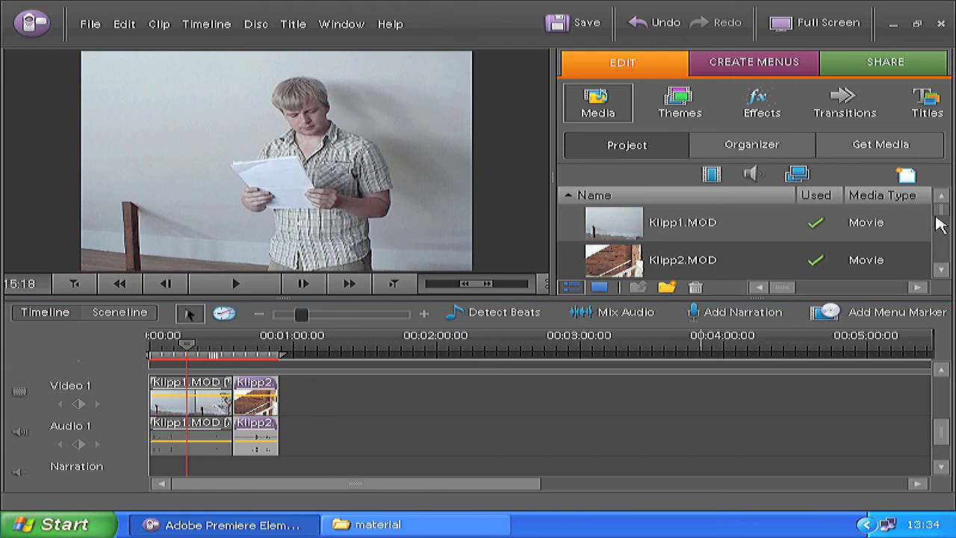
pyautogui.click(941, 269)
pyautogui.click(941, 269)
pyautogui.moveTo(631, 234)
pyautogui.mouseDown()
pyautogui.moveTo(292, 417)
pyautogui.moveTo(334, 407)
pyautogui.moveTo(313, 407)
pyautogui.moveTo(323, 407)
pyautogui.mouseUp()
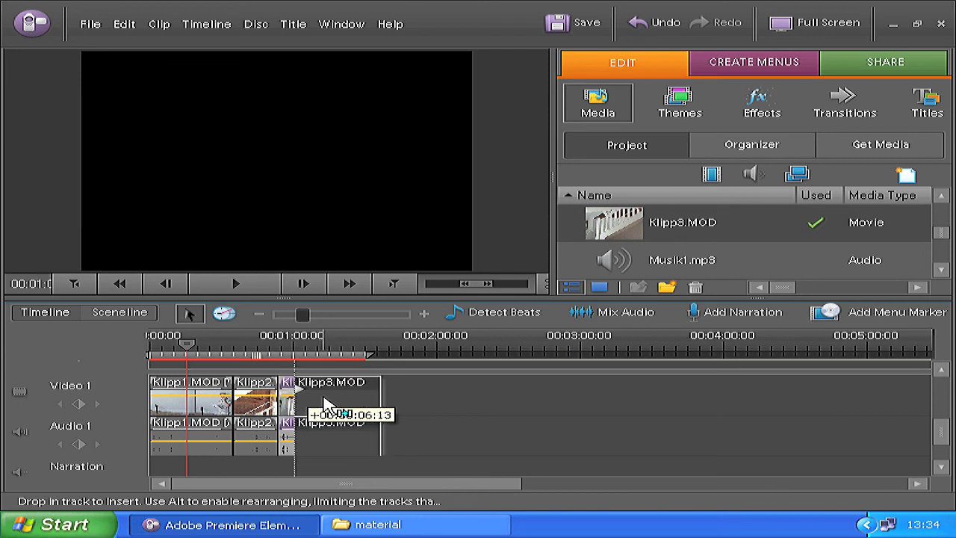
pyautogui.moveTo(321, 406); pyautogui.dragTo(303, 407)
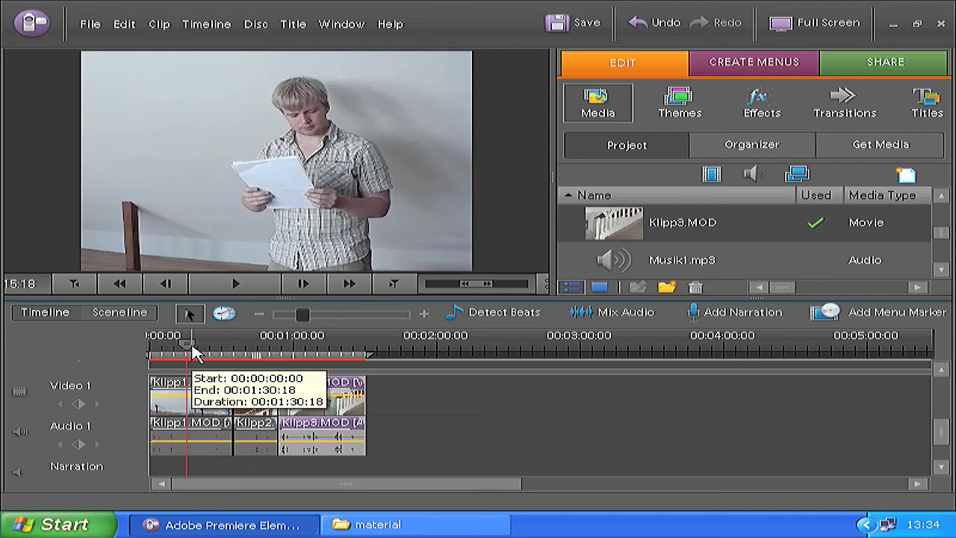
# Play the timeline from the start, skip ahead within Klipp1, and pause partway into Klipp2
pyautogui.press('Home')
pyautogui.click(247, 289)
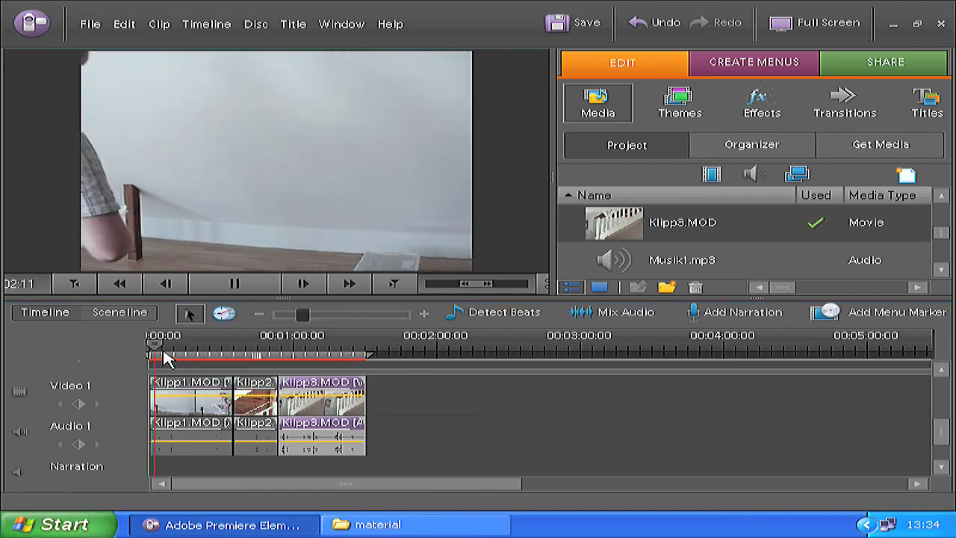
pyautogui.moveTo(223, 351); pyautogui.dragTo(220, 351)
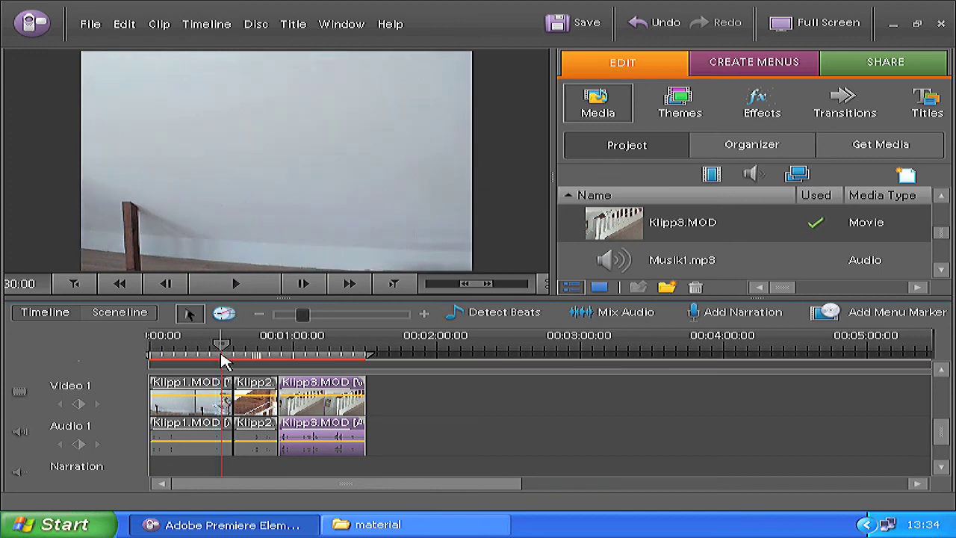
pyautogui.click(237, 284)
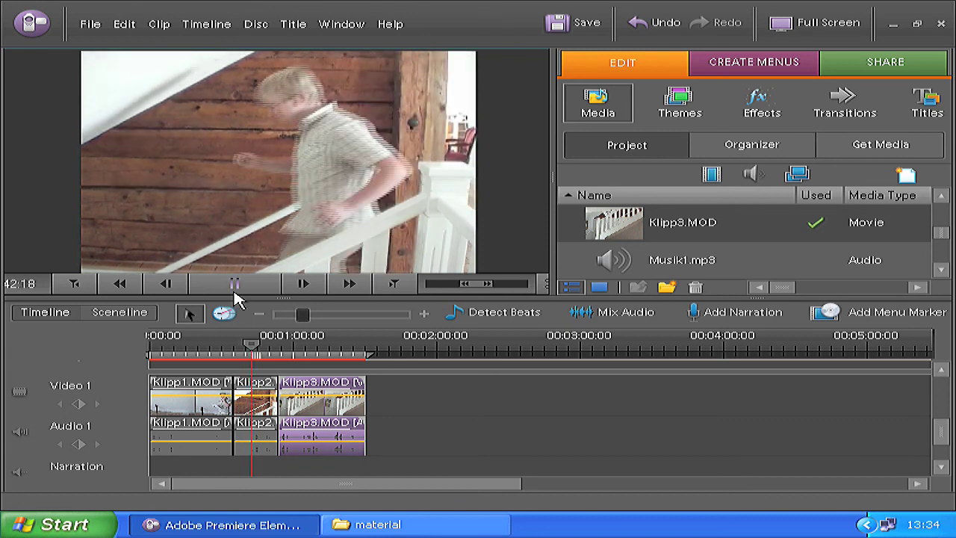
pyautogui.click(251, 297)
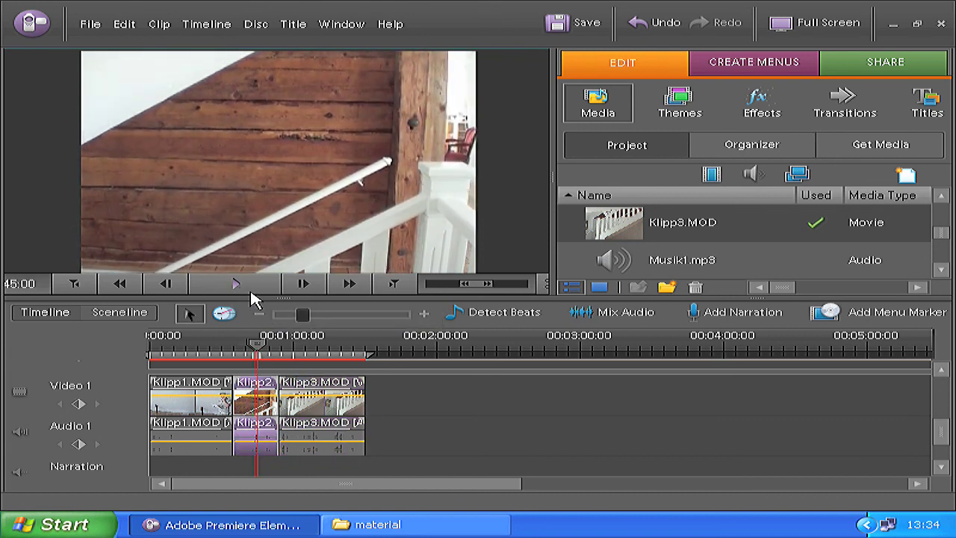